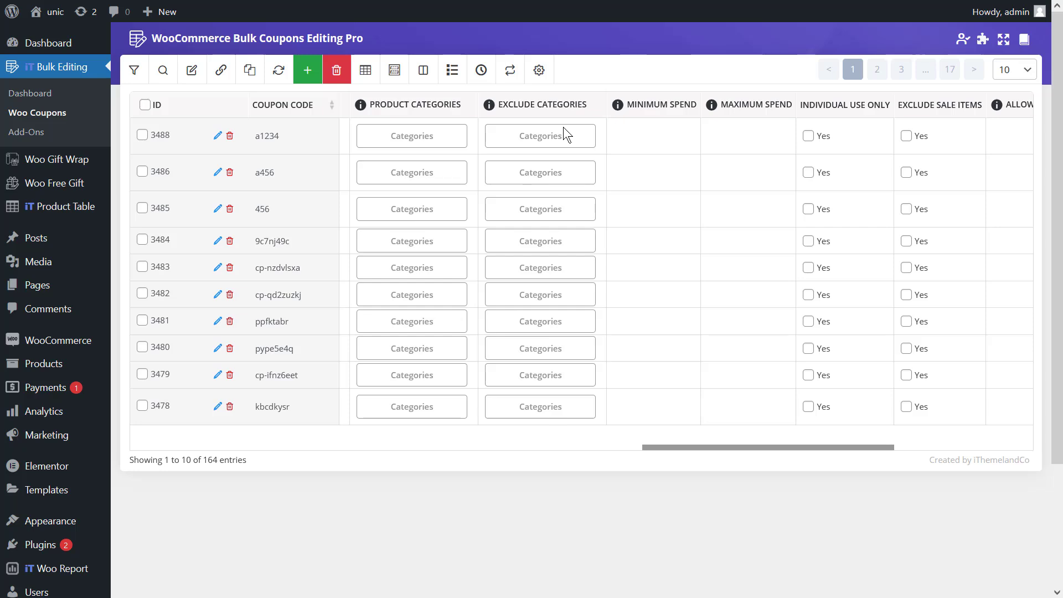
- Scroll left to the Status column and bring up the status choices for coupon a1234 (row 3488)
scroll(591, 154, left, 10)
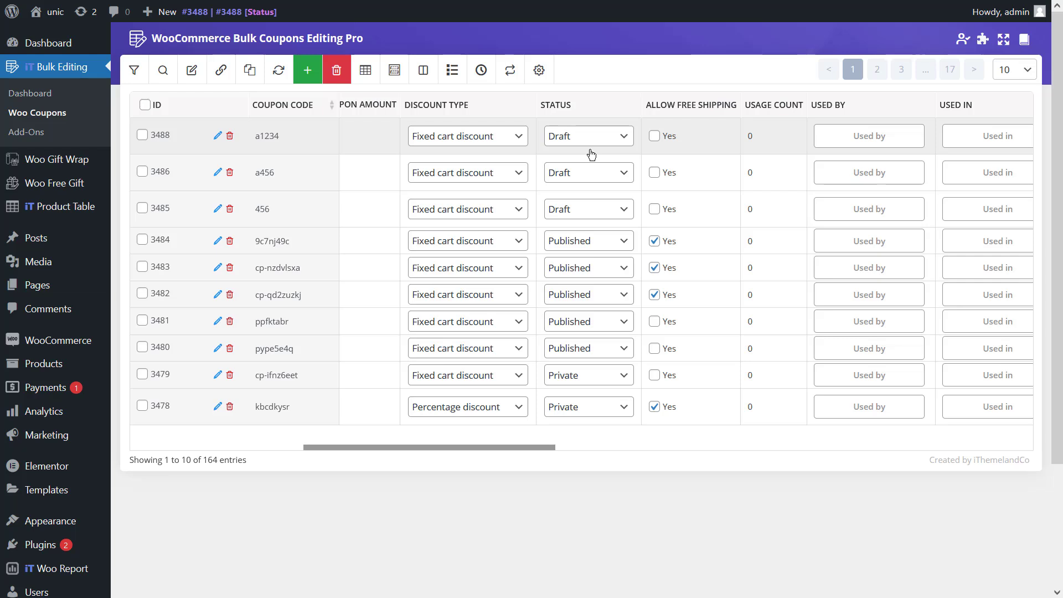
click(590, 145)
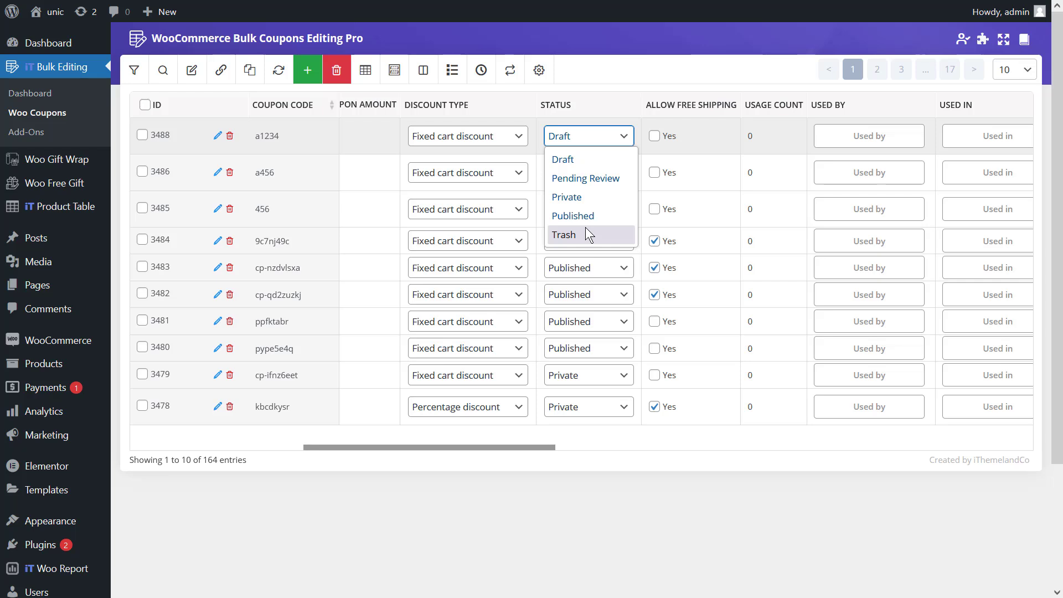
- Set coupon a1234's status to Private and its discount type to Percentage discount
click(589, 200)
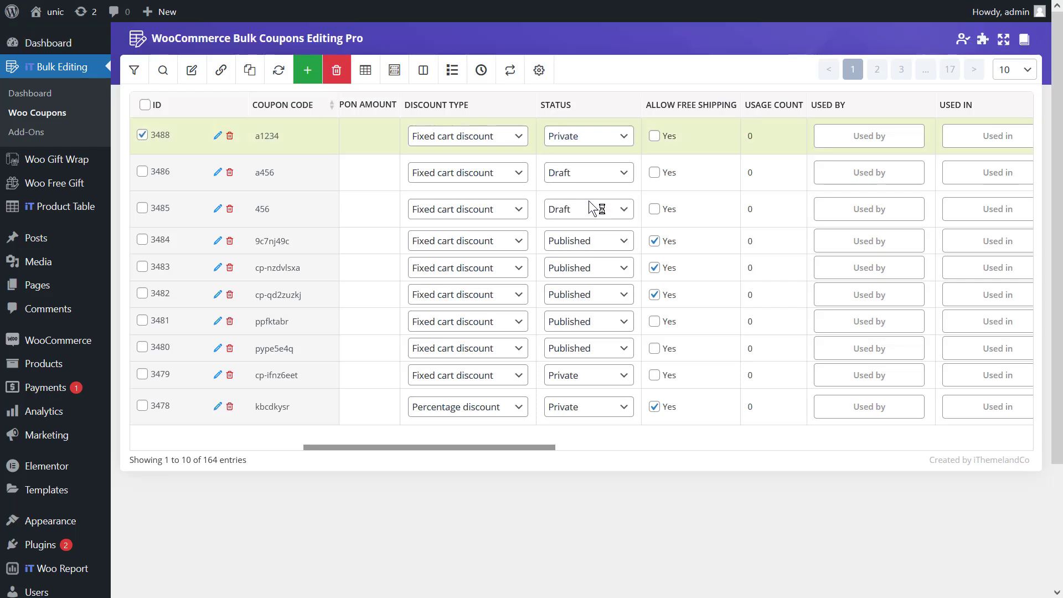
click(480, 142)
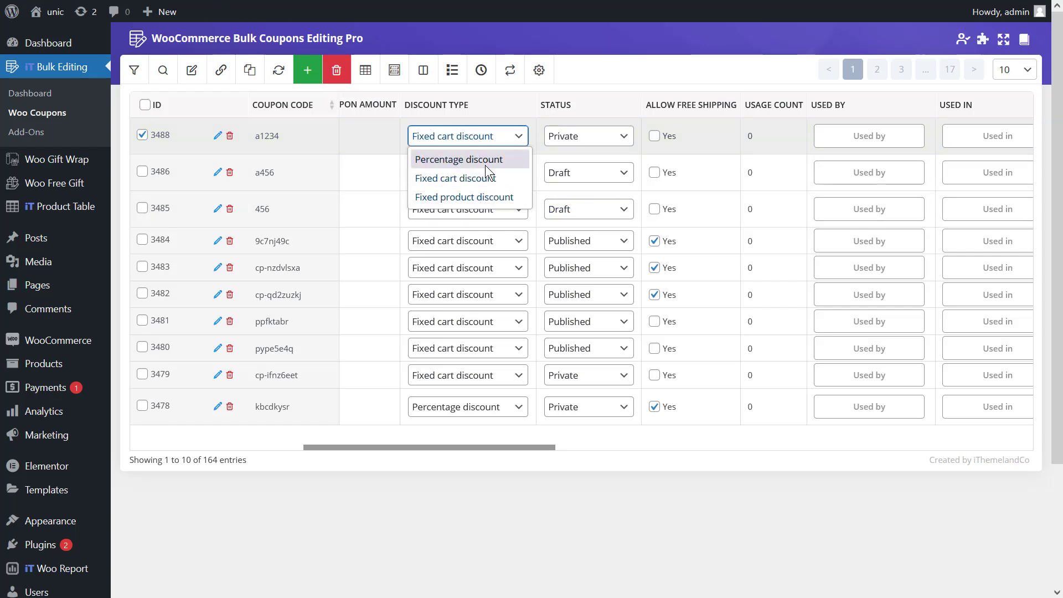
click(485, 164)
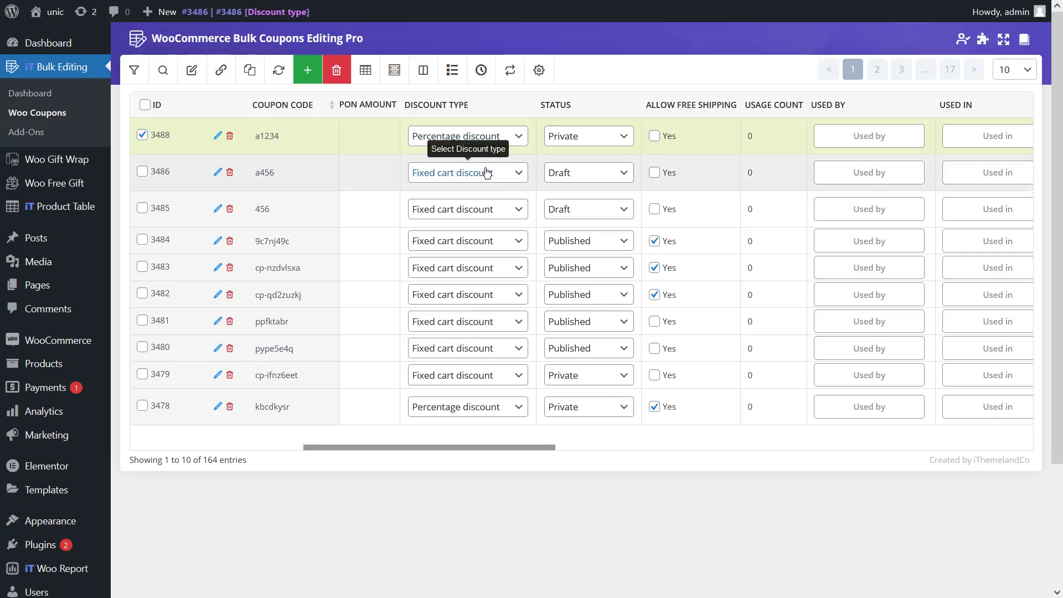
- Enter 'gfjfgjv' as coupon a1234's description
drag(421, 447, 224, 450)
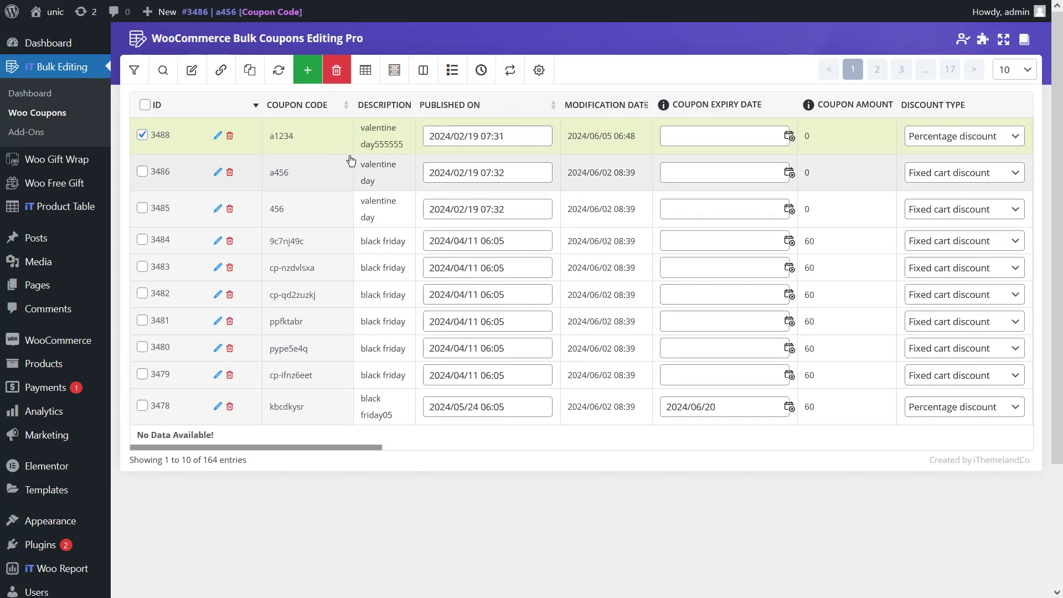
double_click(380, 144)
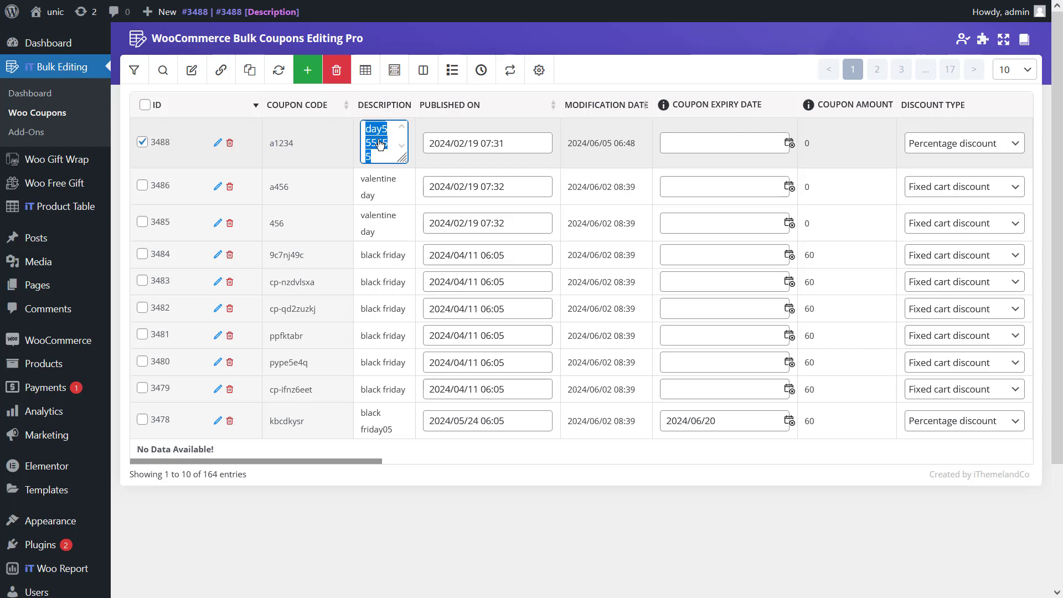
text(gfjfgjv)
- Commit the description, then save a customer e-mail address as coupon a456's only allowed email
click(372, 449)
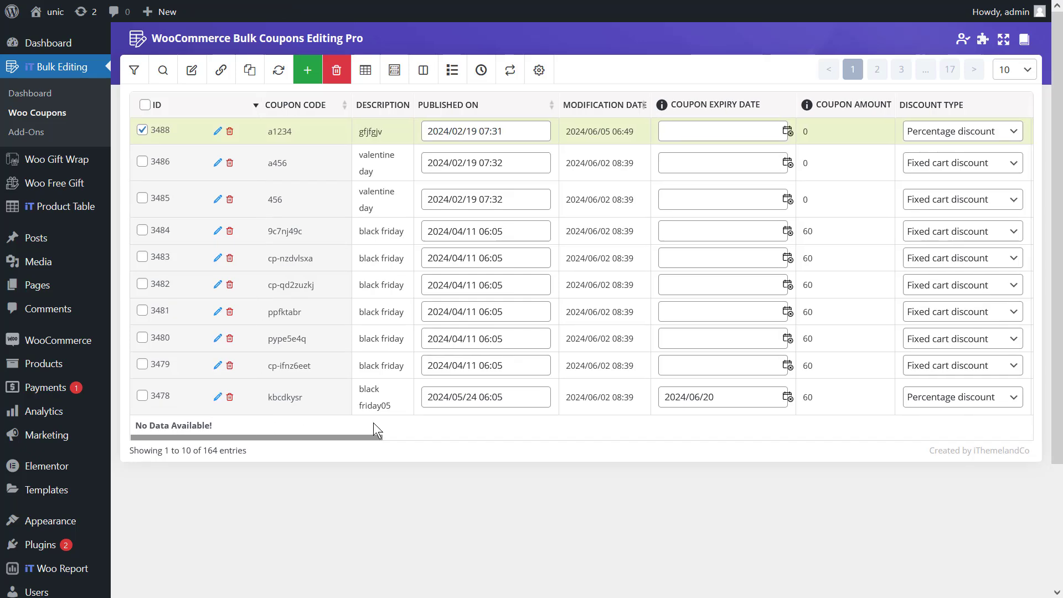
drag(367, 437, 799, 427)
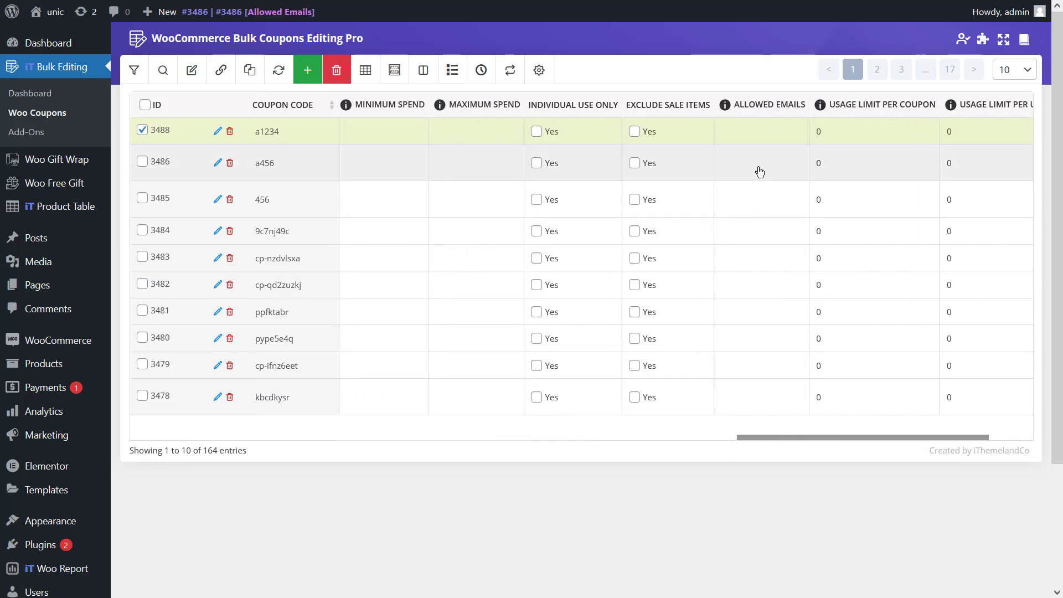
click(757, 166)
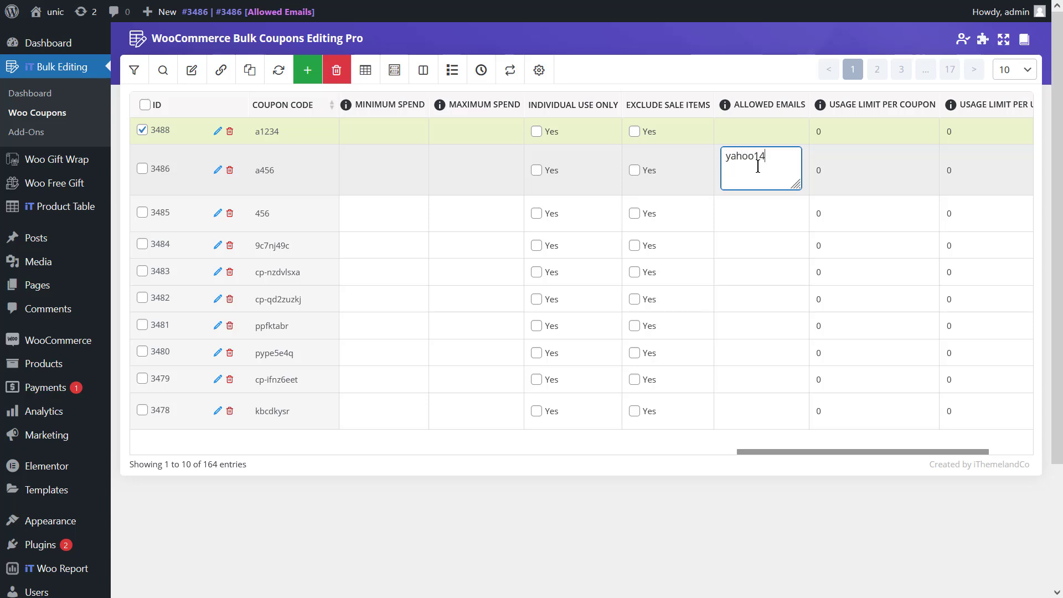
key(Return)
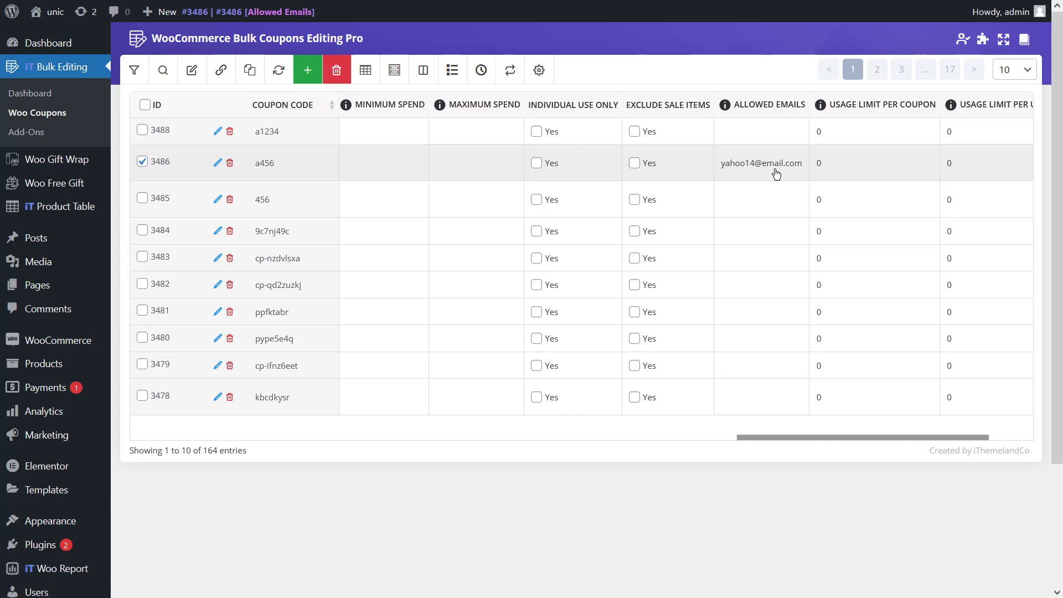
- Scroll to the Products column and bring up the Products editor for coupon a456 (row 3486)
drag(809, 438, 584, 439)
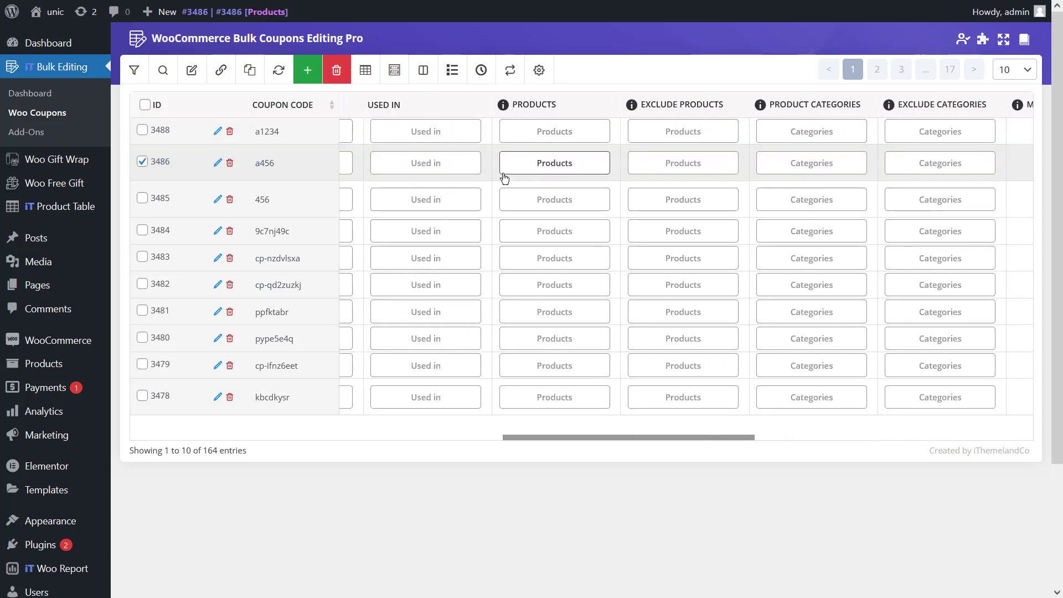
drag(541, 437, 497, 438)
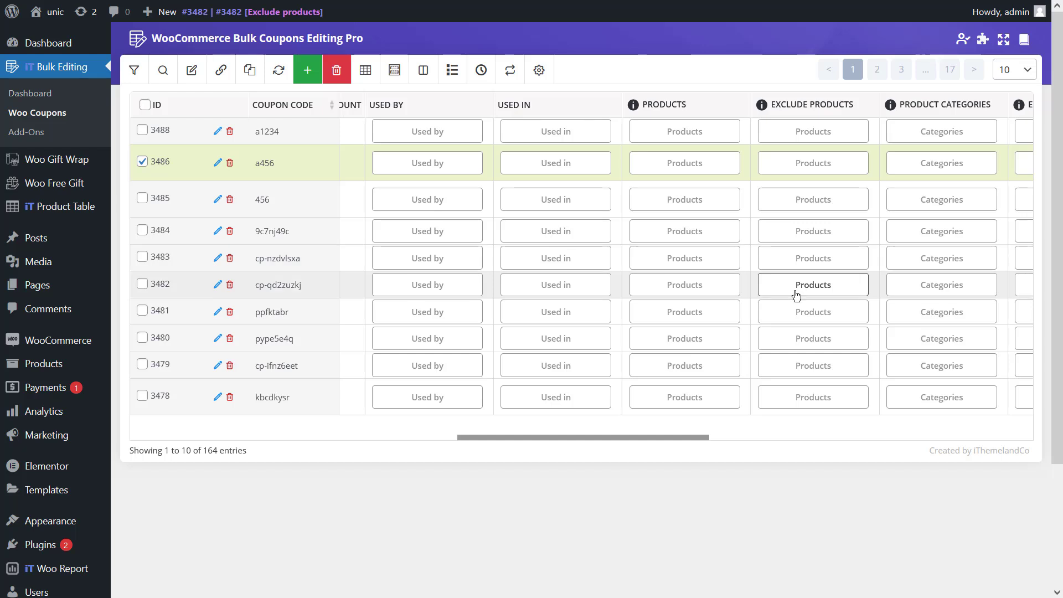
drag(687, 437, 758, 437)
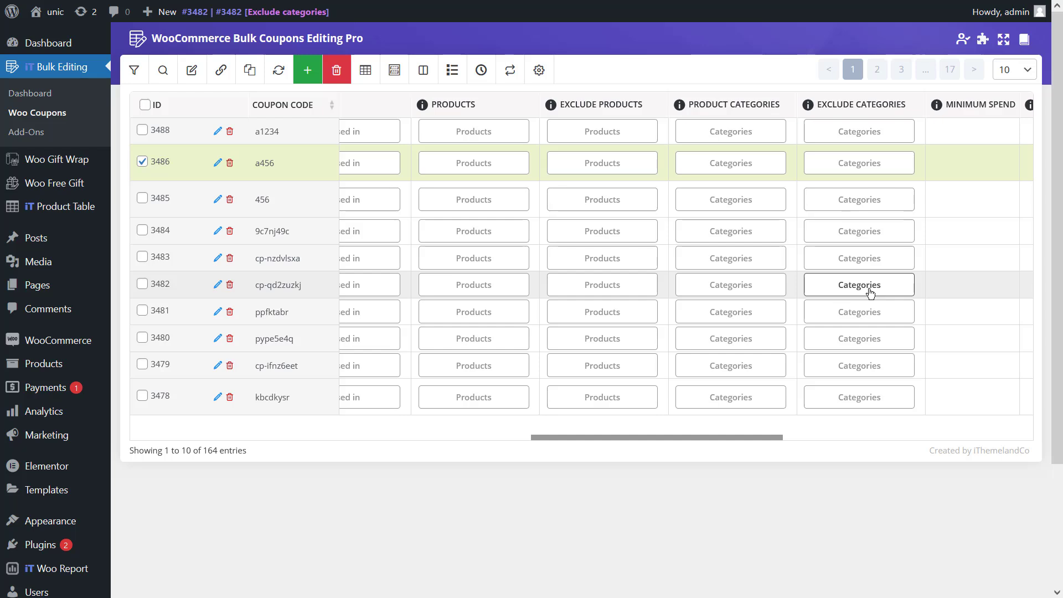
click(515, 172)
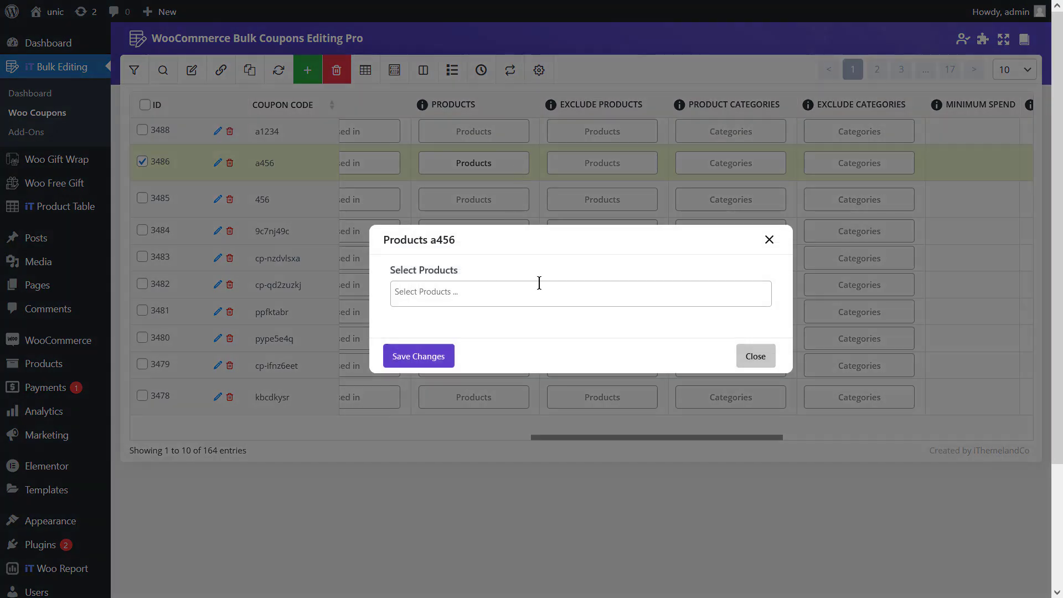
- Search for and select Food Dish 02 as coupon a456's product, then save the selection
click(517, 299)
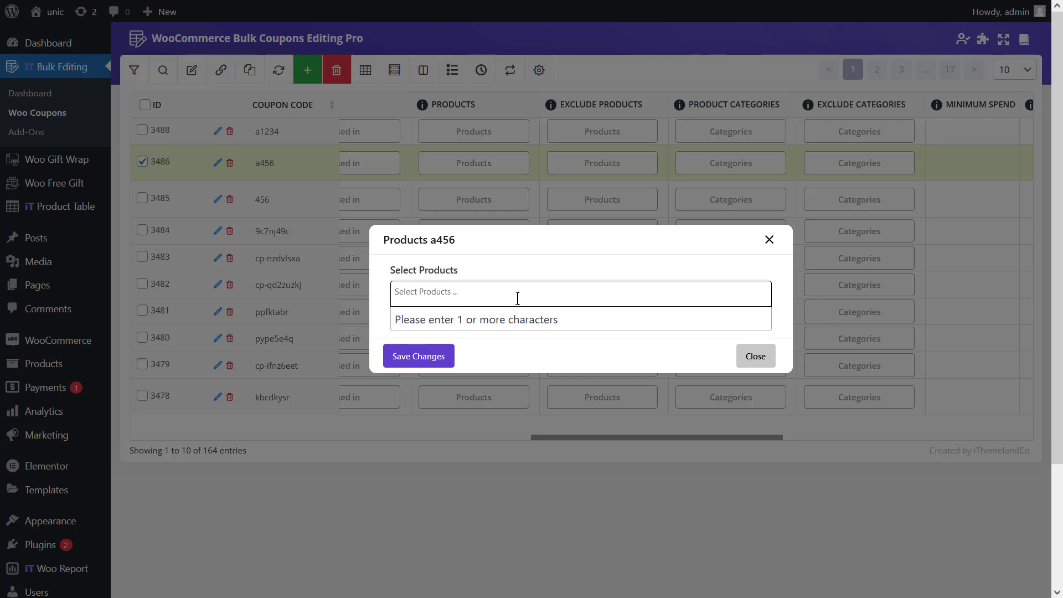
text(d)
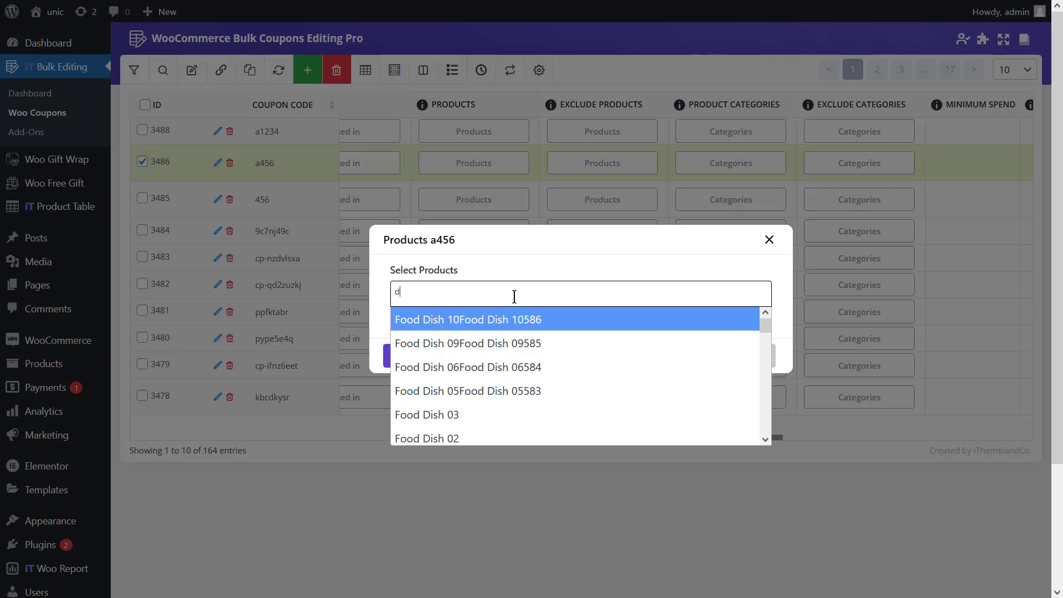
scroll(522, 366, down, 5)
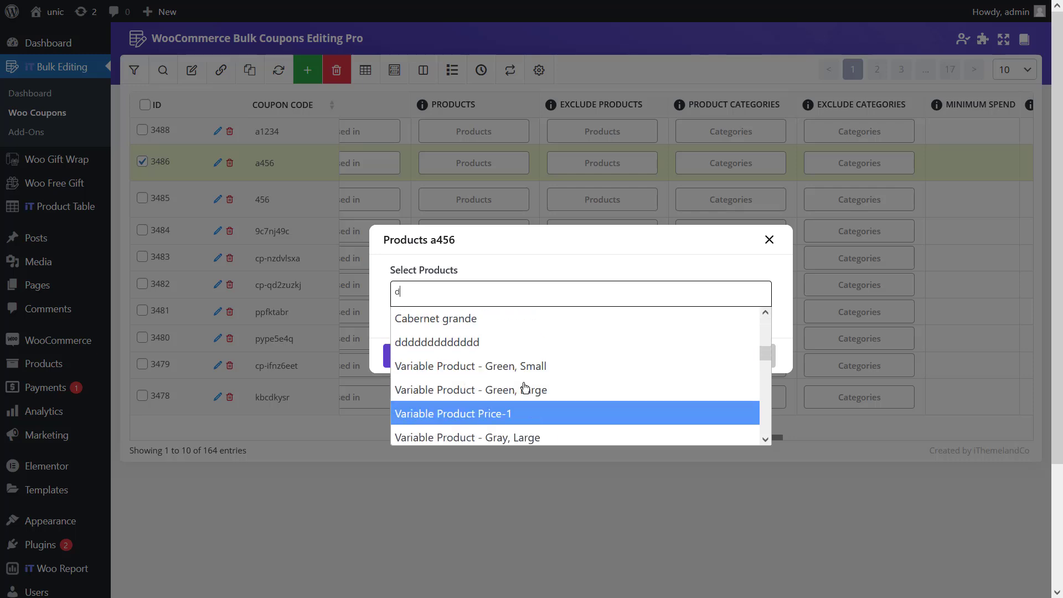
scroll(526, 390, up, 3)
scroll(526, 383, up, 1)
click(524, 352)
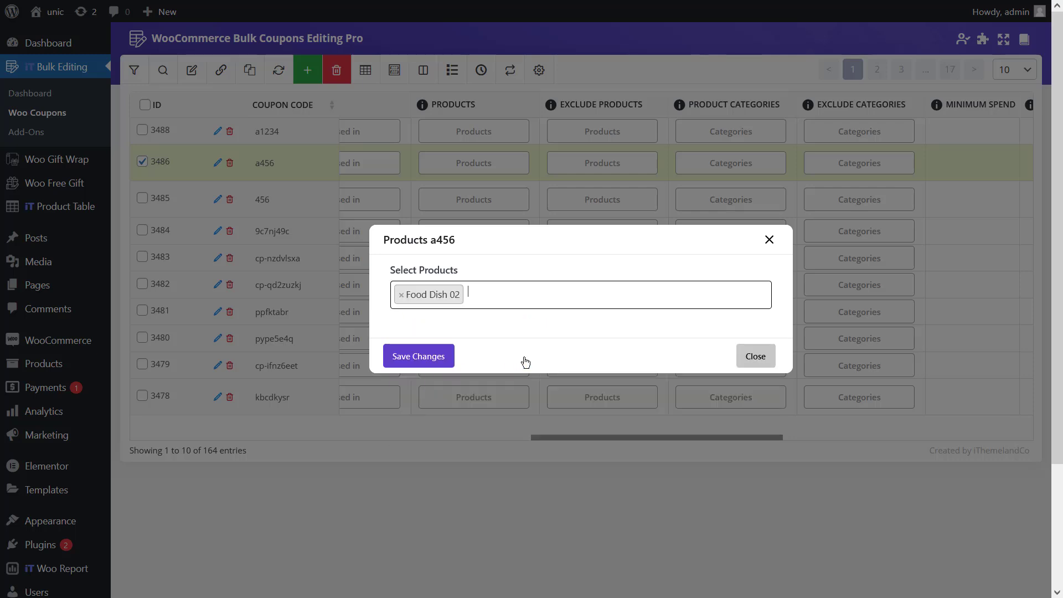
click(449, 360)
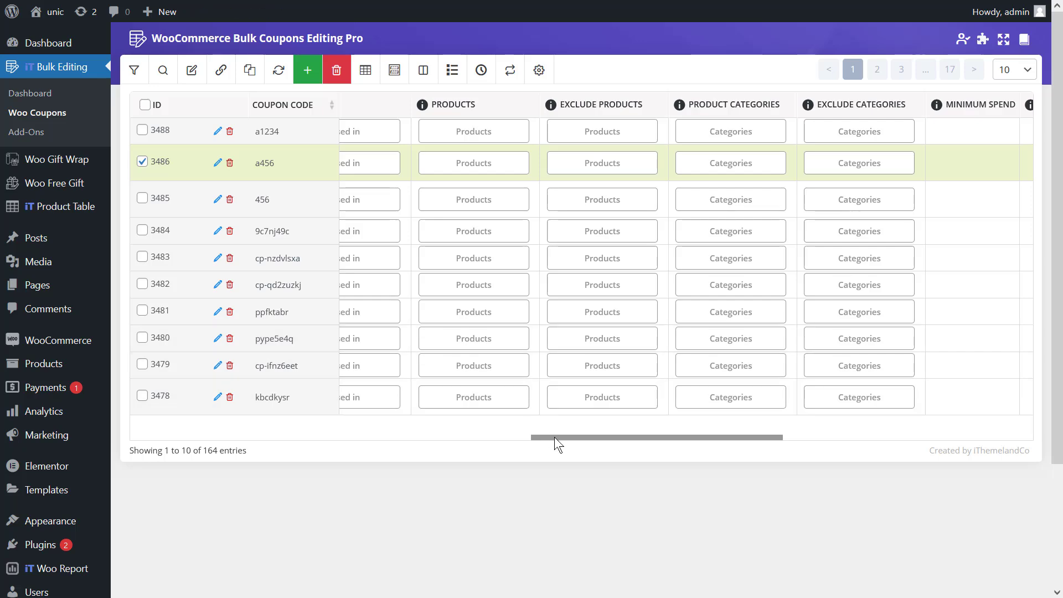
- Set coupon a1234's Coupon Expiry Date to 2024/06/18 and save it
drag(554, 437, 261, 427)
click(698, 131)
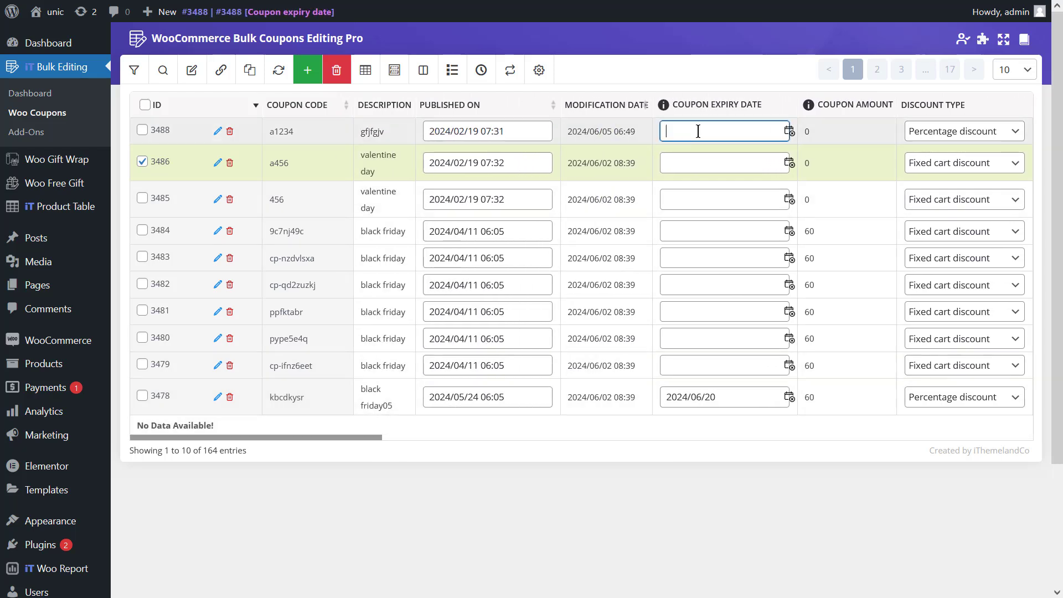
click(509, 131)
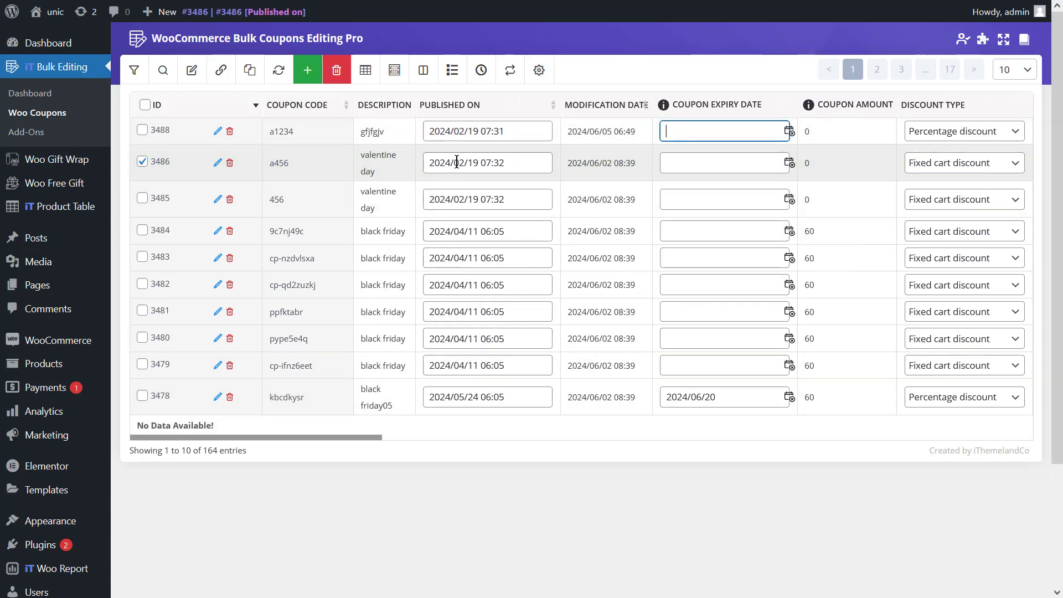
click(510, 132)
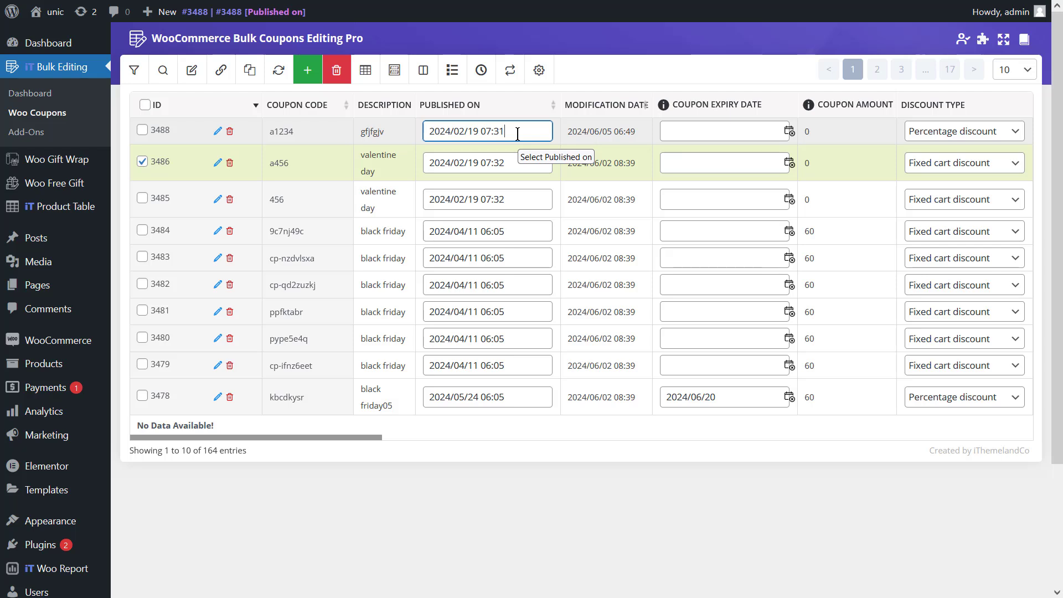
click(520, 133)
click(687, 132)
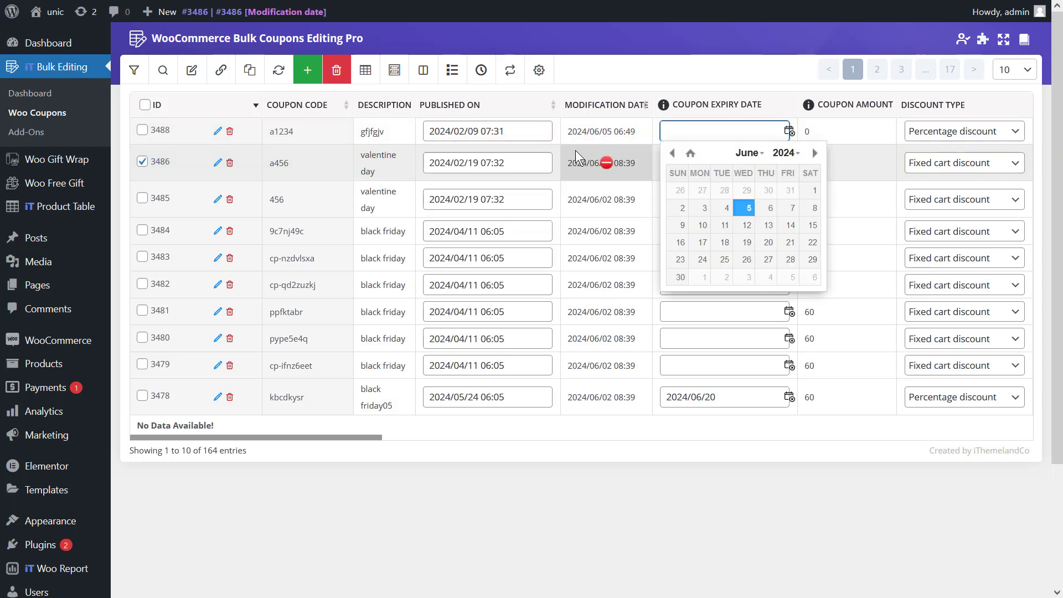
click(722, 242)
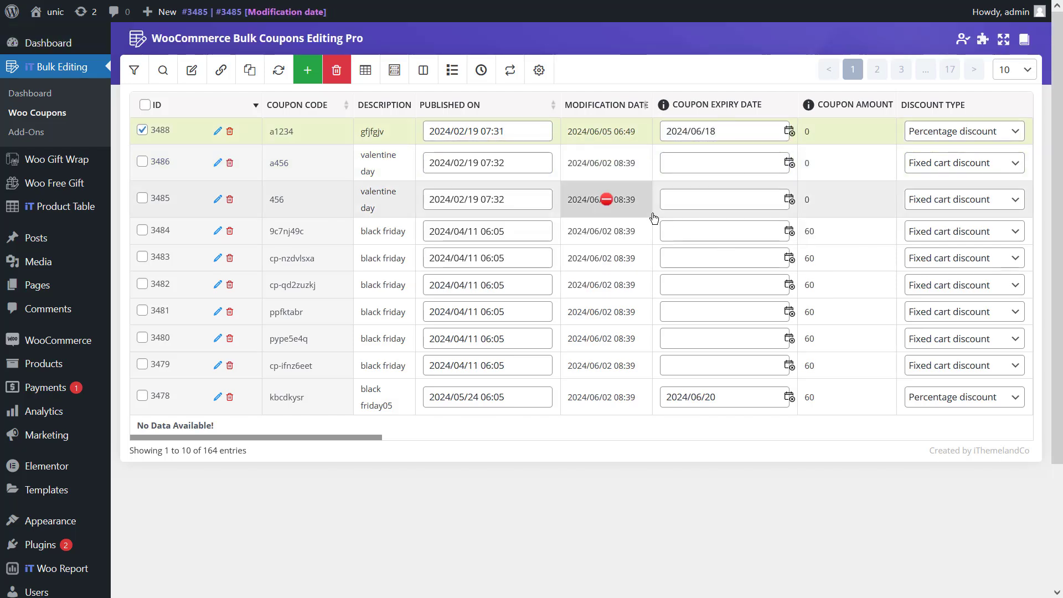
drag(366, 437, 576, 426)
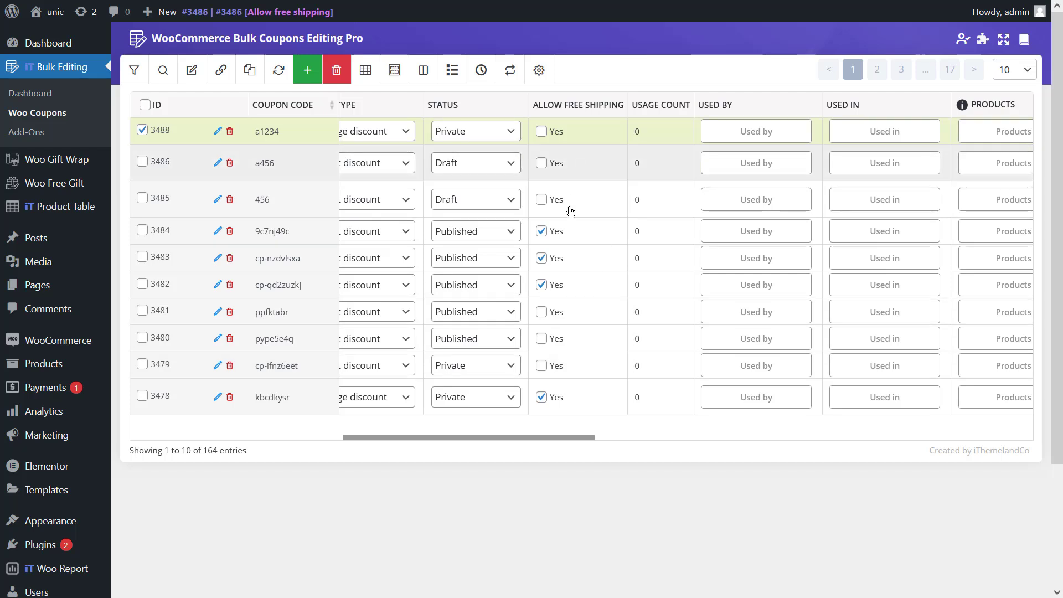
click(542, 394)
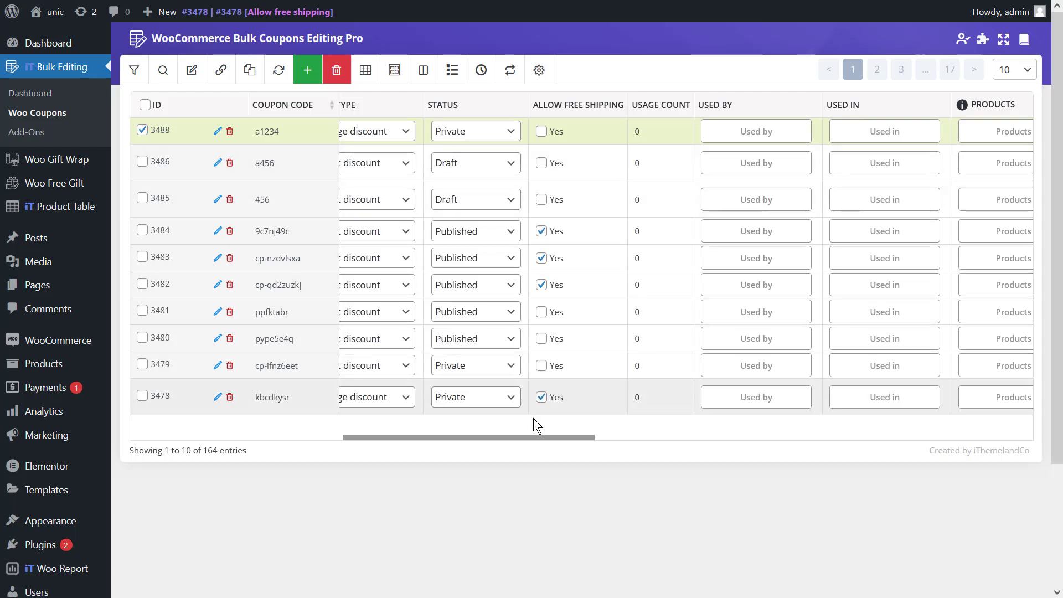
drag(531, 436, 879, 411)
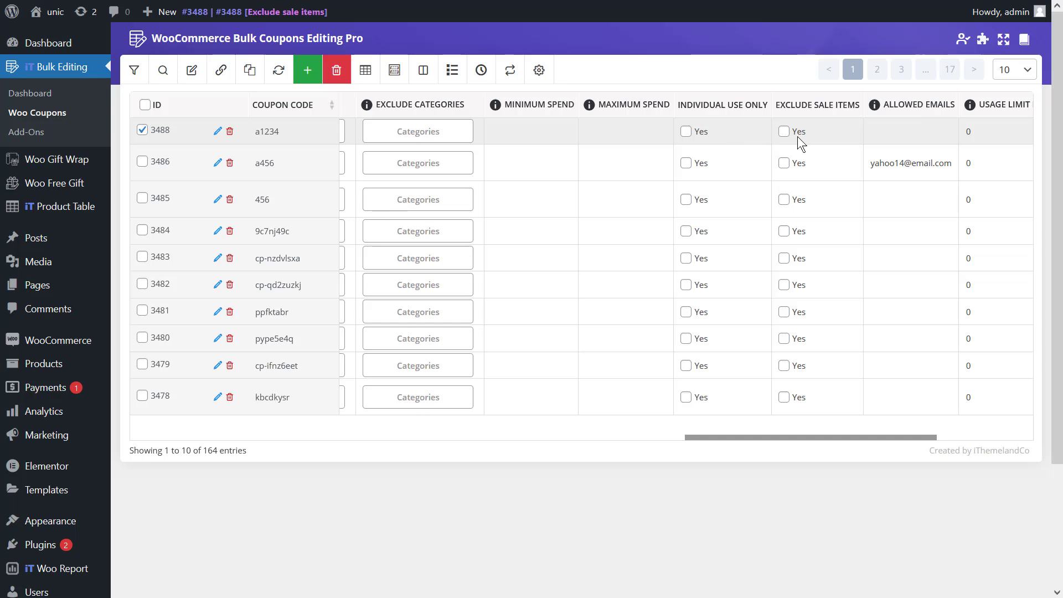
- Tick Exclude Sale Items for a456 and pype5e4q, and Individual Use Only for cp-nzdvlsxa
click(799, 165)
click(693, 263)
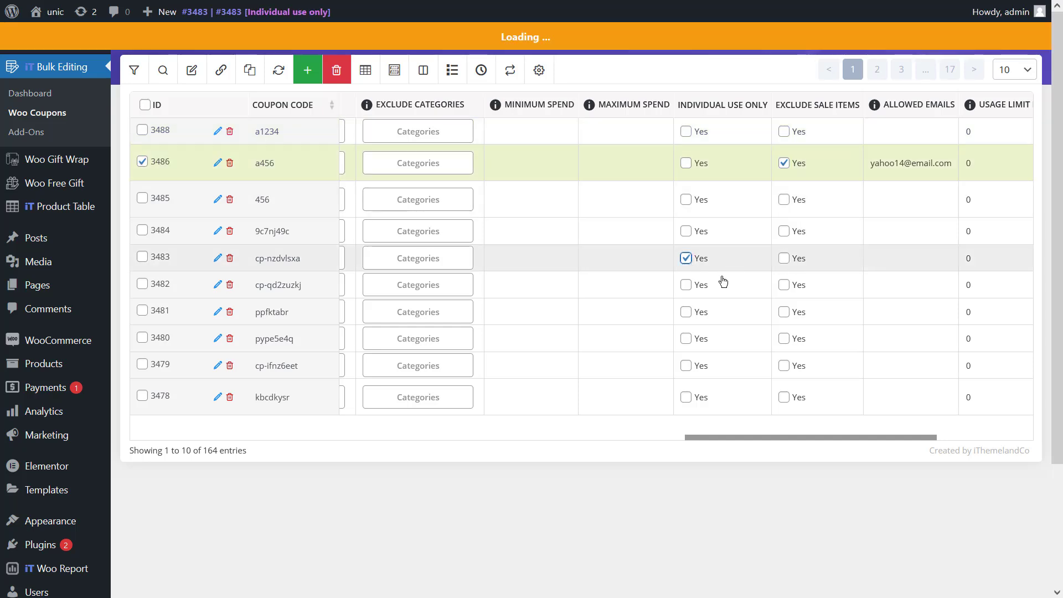
click(798, 338)
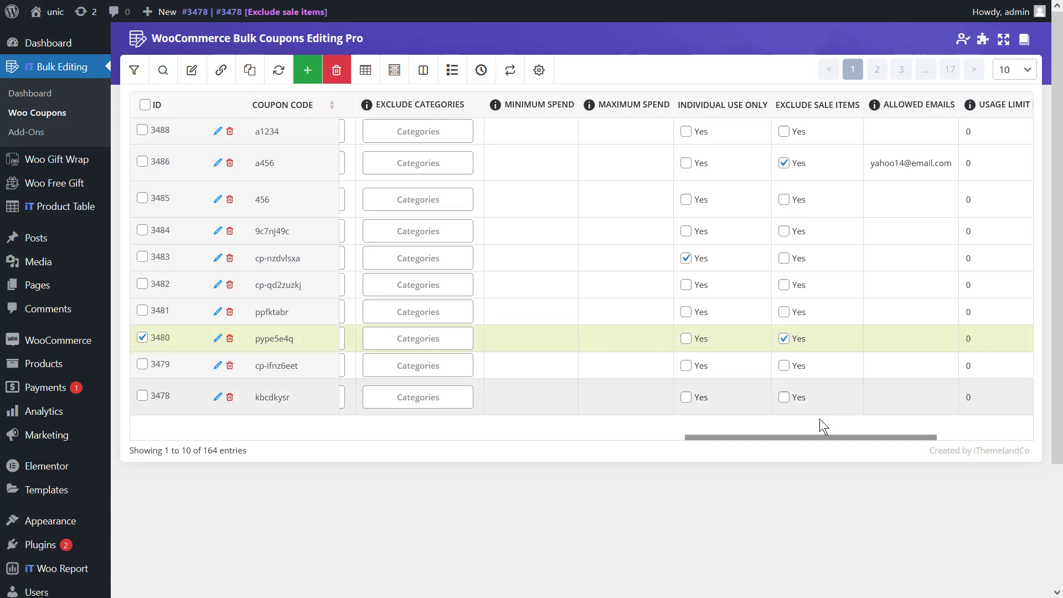
drag(852, 437, 942, 404)
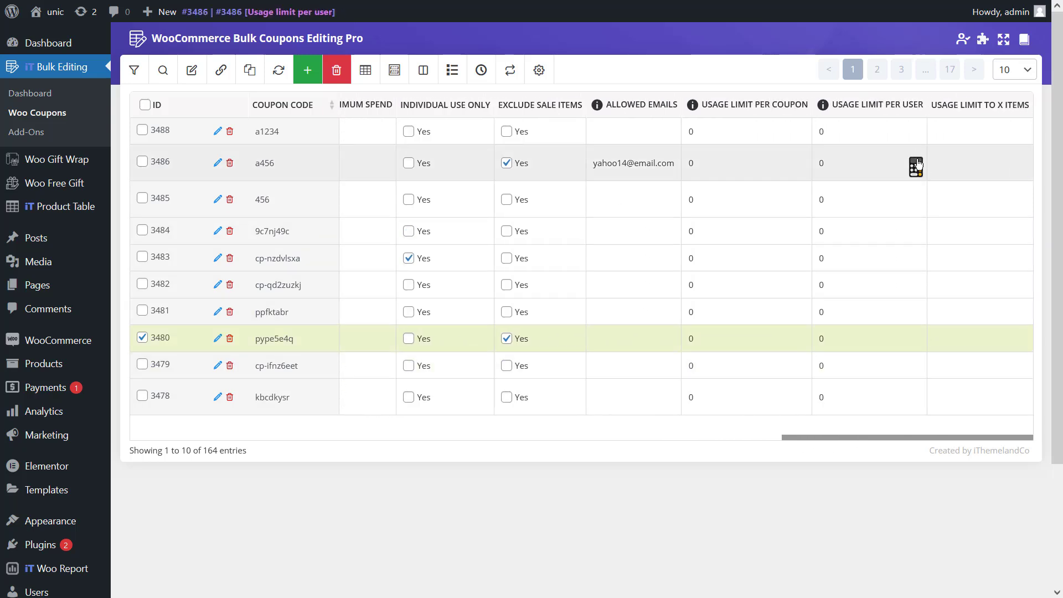
- Enter 2 as coupon a1234's Usage Limit Per User, dismissing the calculator popup along the way
click(897, 137)
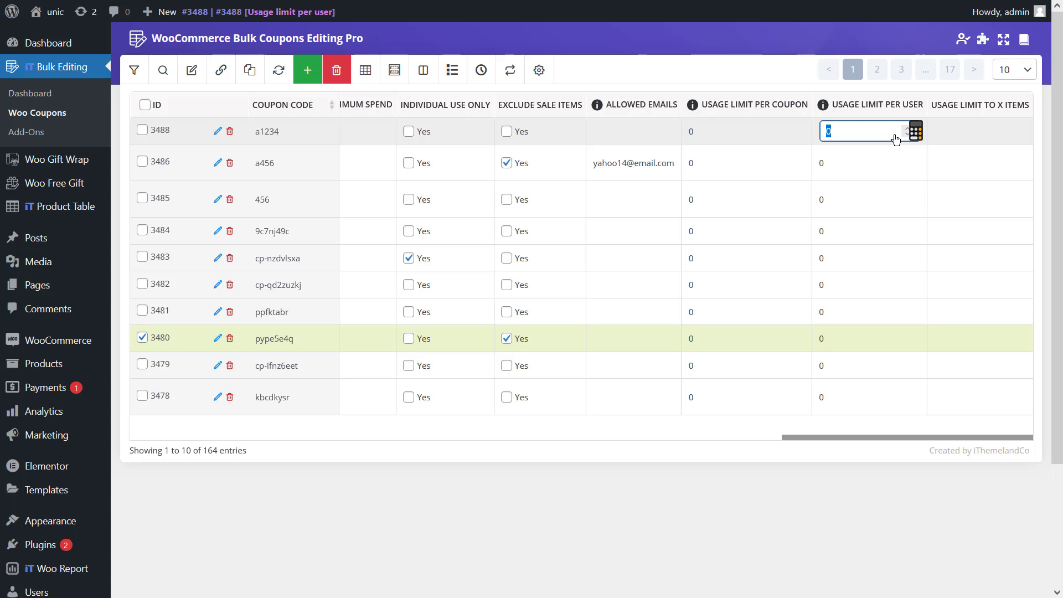
click(894, 134)
click(915, 136)
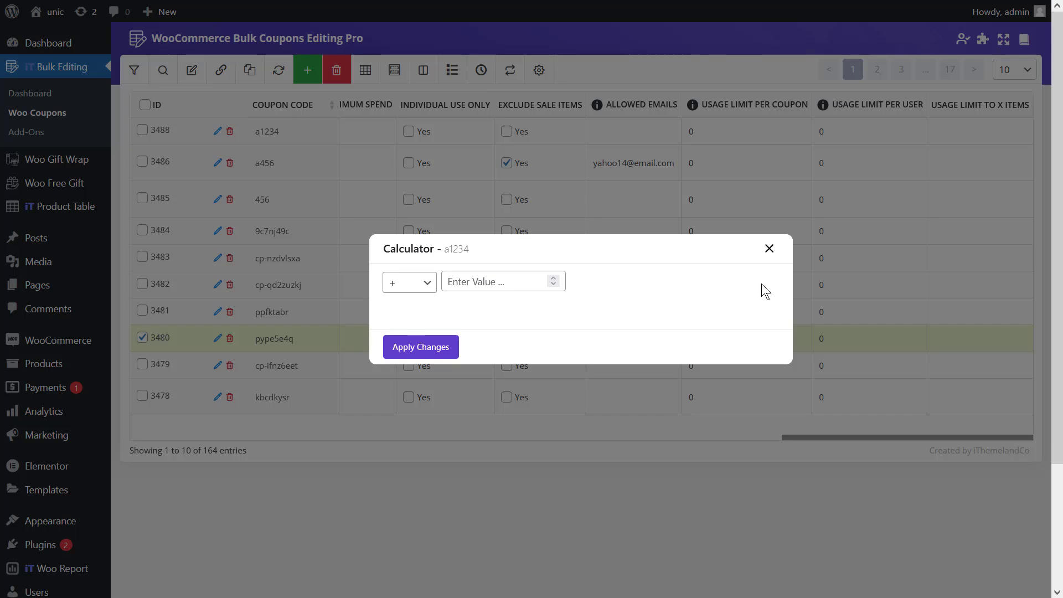
click(770, 249)
click(823, 131)
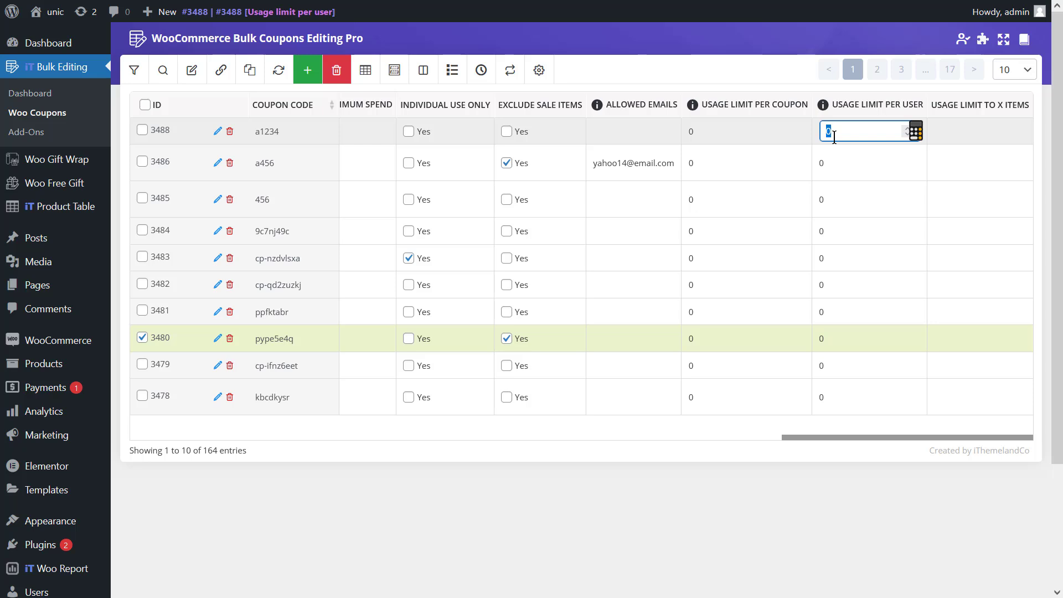
text(1)
click(906, 135)
click(906, 135)
click(906, 134)
click(903, 129)
click(903, 129)
click(904, 129)
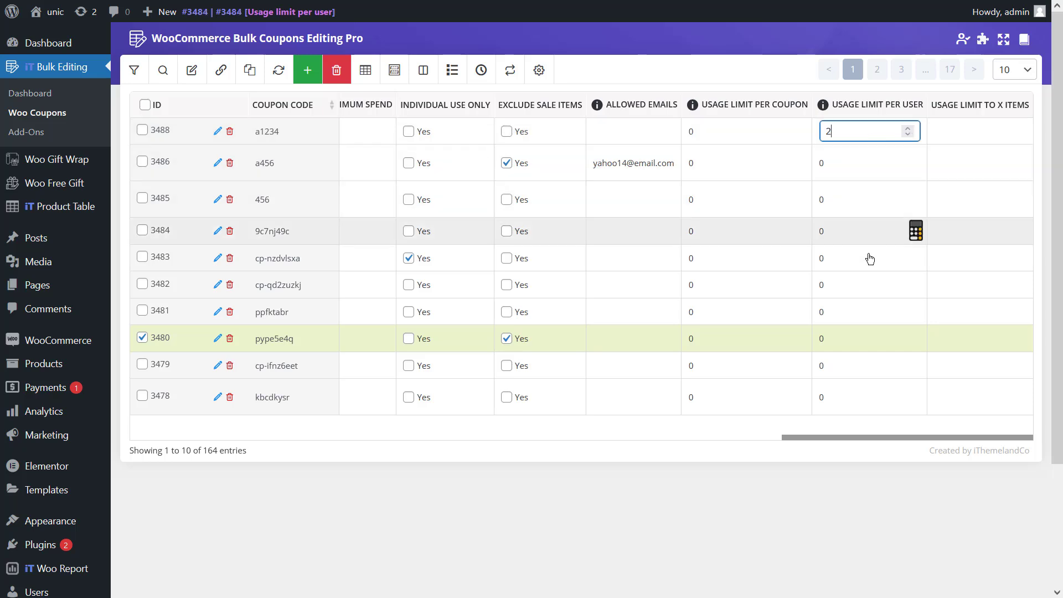
drag(849, 438, 443, 408)
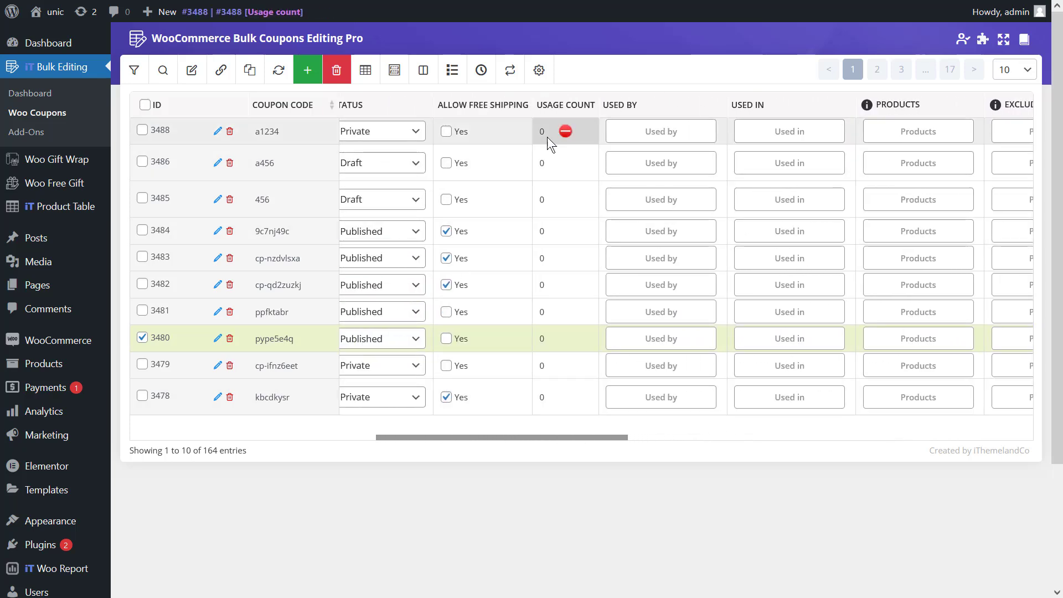
drag(539, 439, 408, 402)
mouse_move(564, 140)
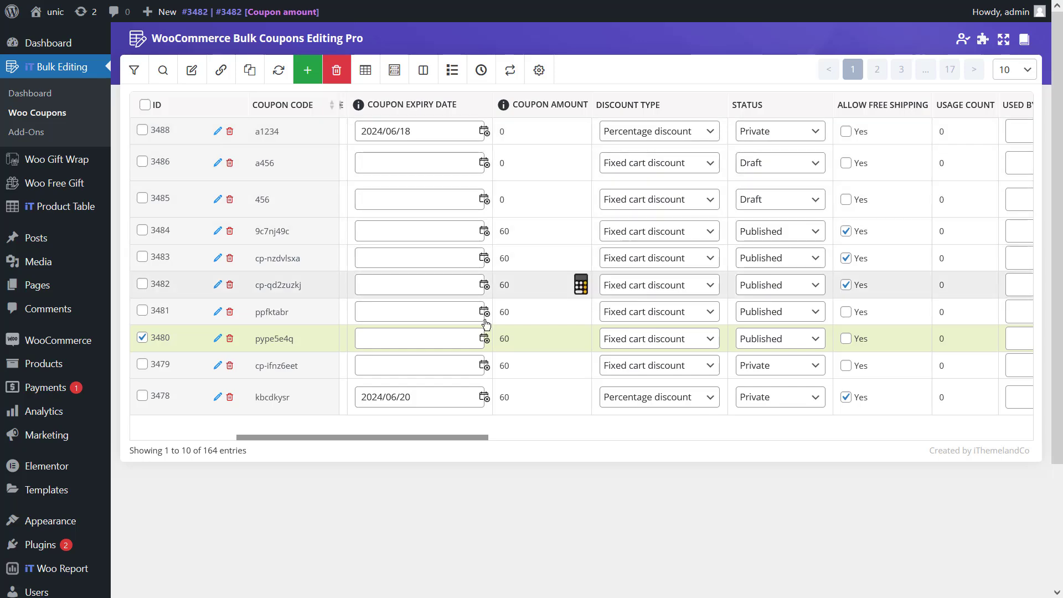
drag(443, 439, 980, 456)
mouse_move(774, 165)
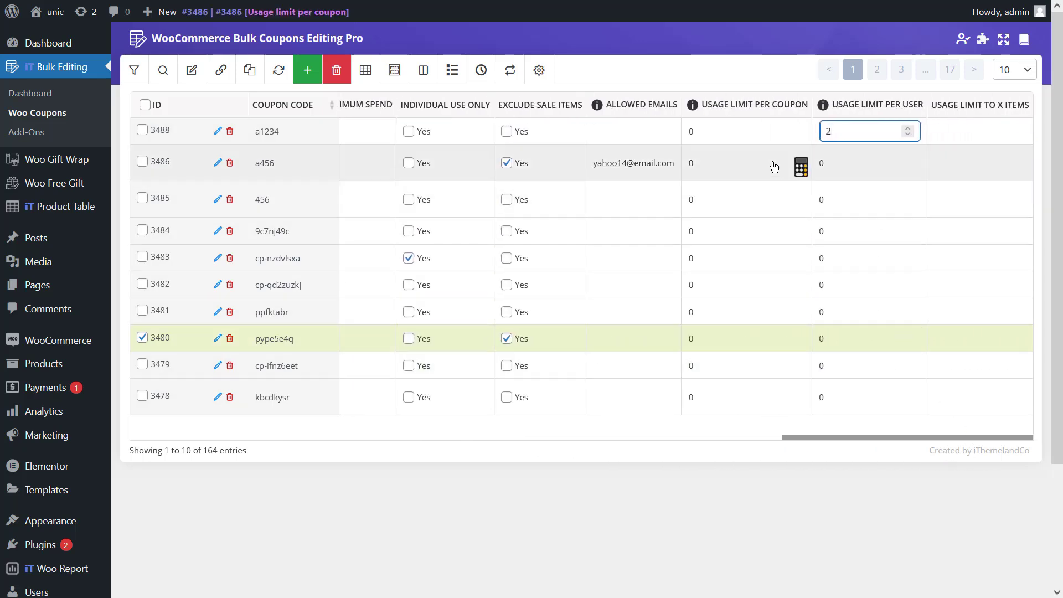
mouse_move(769, 139)
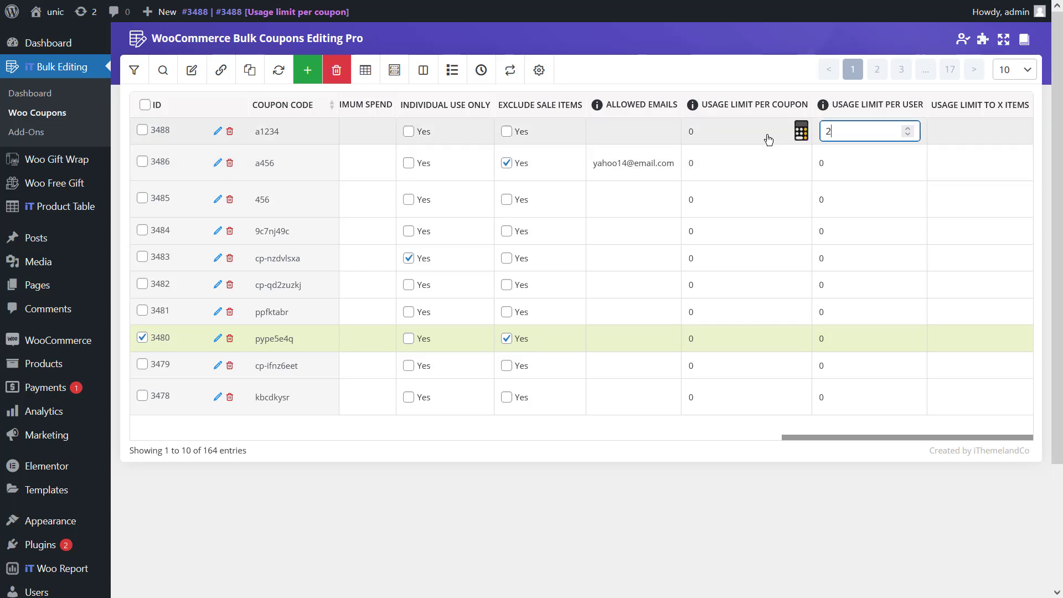